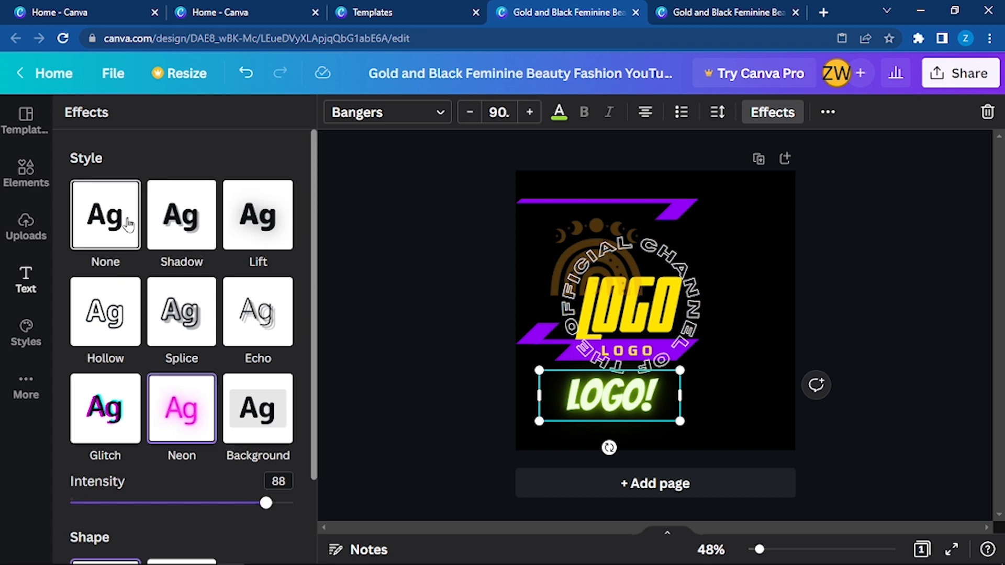
Try the Lift effect at intensity 34 on the green LOGO! text in place of Neon, and reset its style to None
left_click(127, 224)
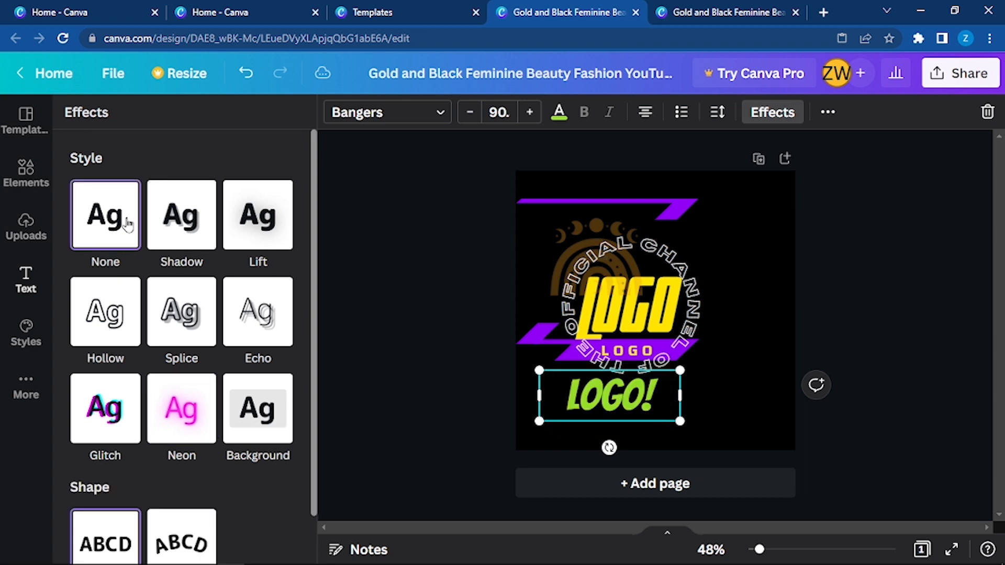
left_click(238, 244)
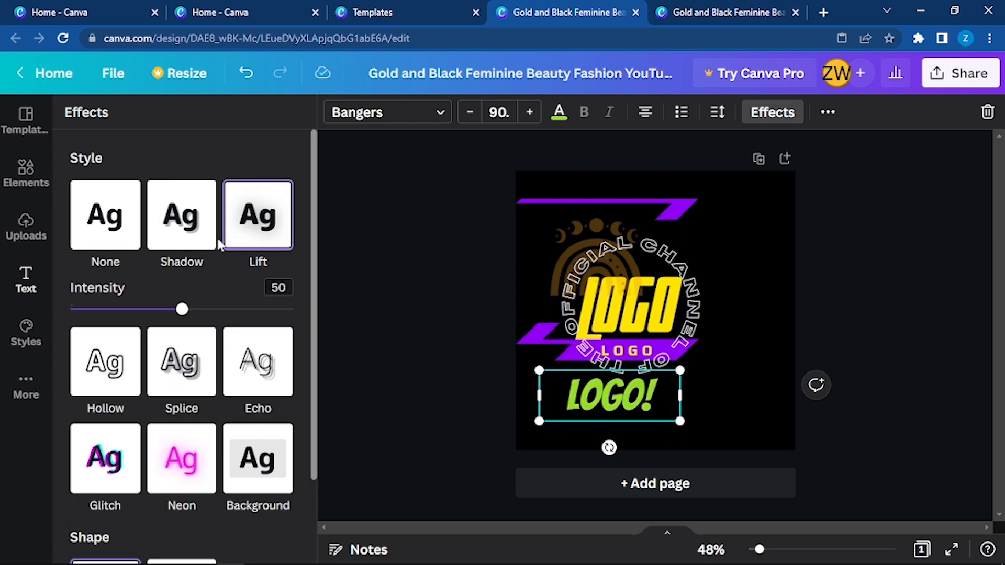
left_click_drag(182, 310, 146, 309)
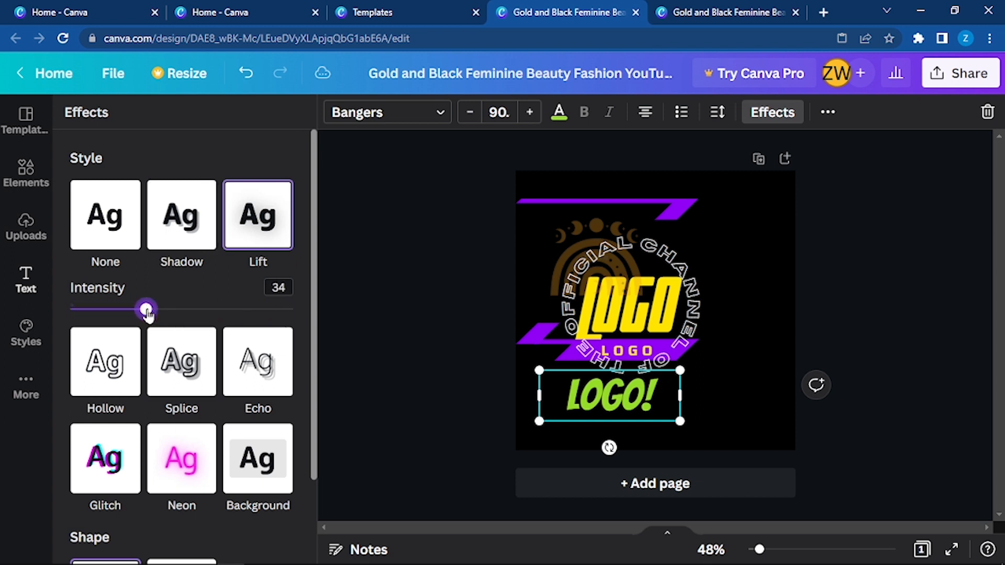
left_click(87, 192)
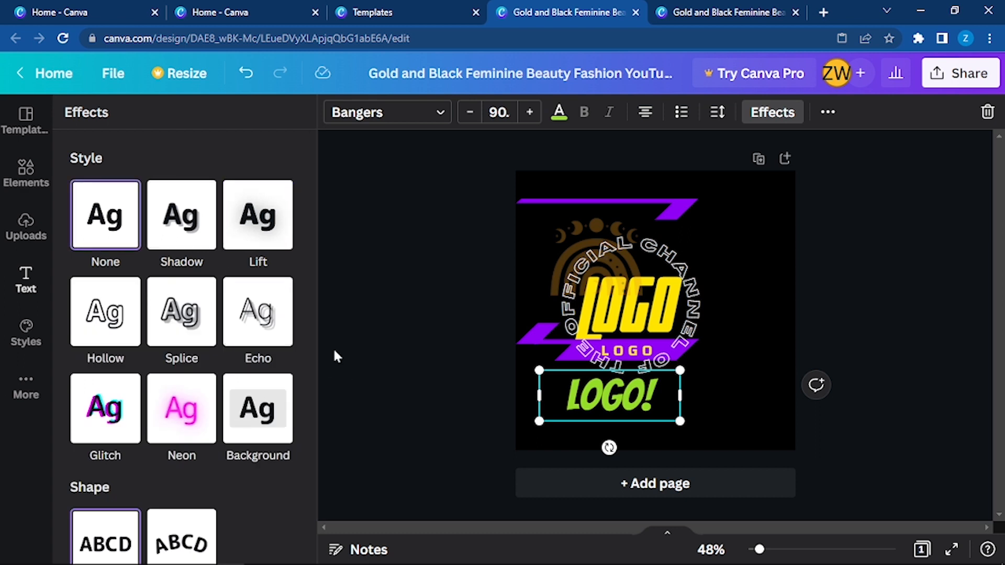
Apply the Echo effect to the green LOGO! text and finish editing its effects
scroll(309, 324, "down", 1)
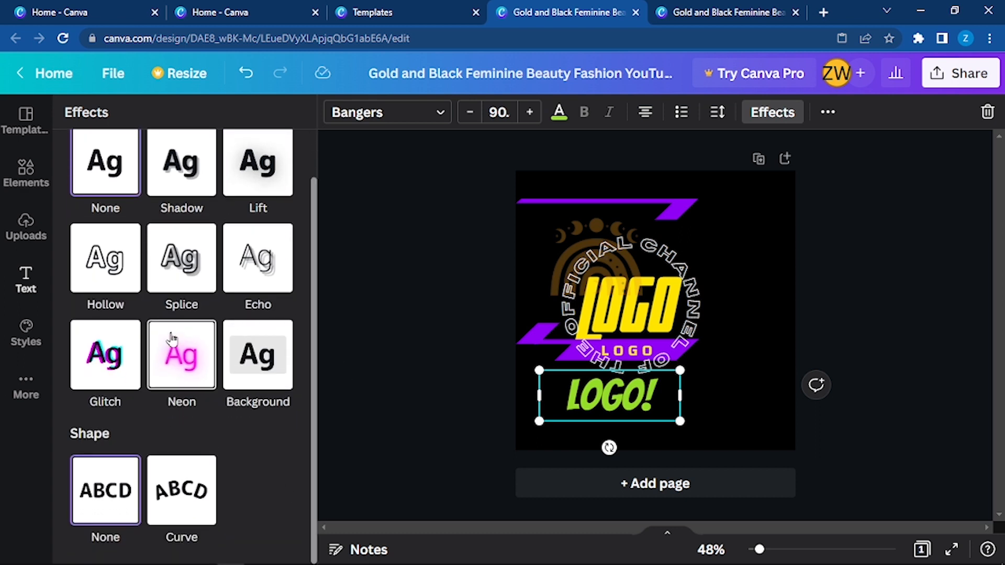
left_click(255, 281)
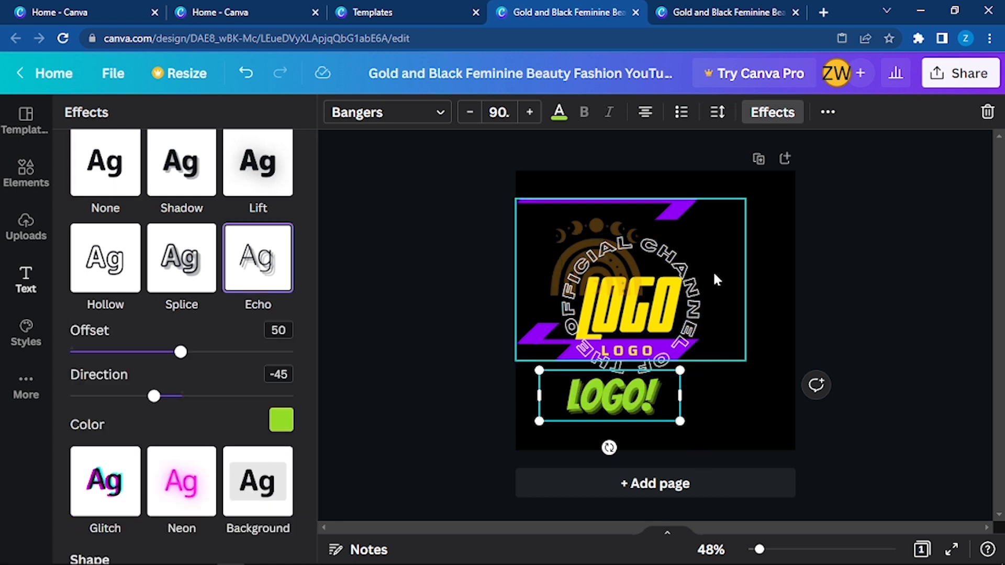
left_click(772, 113)
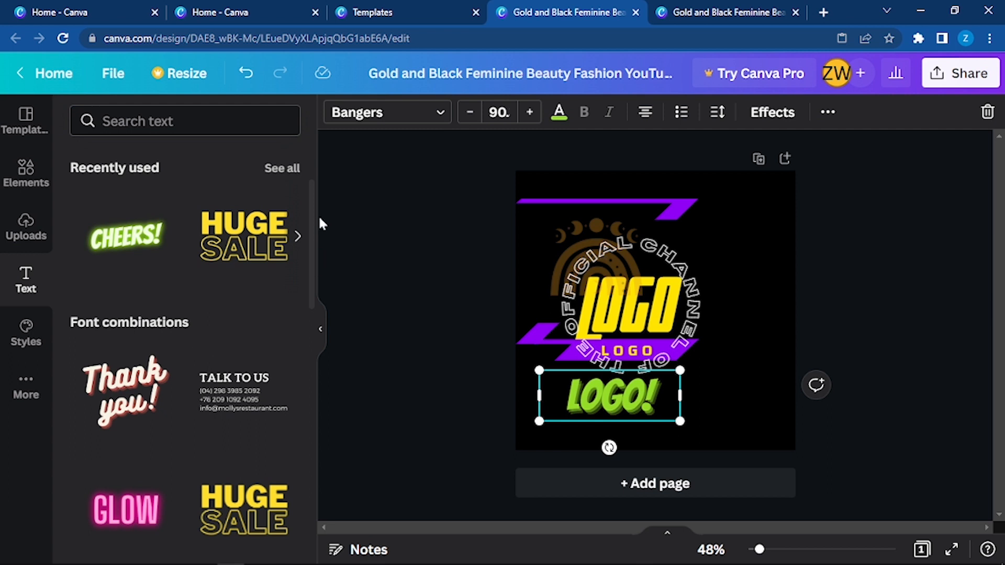
Apply the trending Caveat and Muli Black style to the design and nudge the banner group slightly downward
left_click(30, 334)
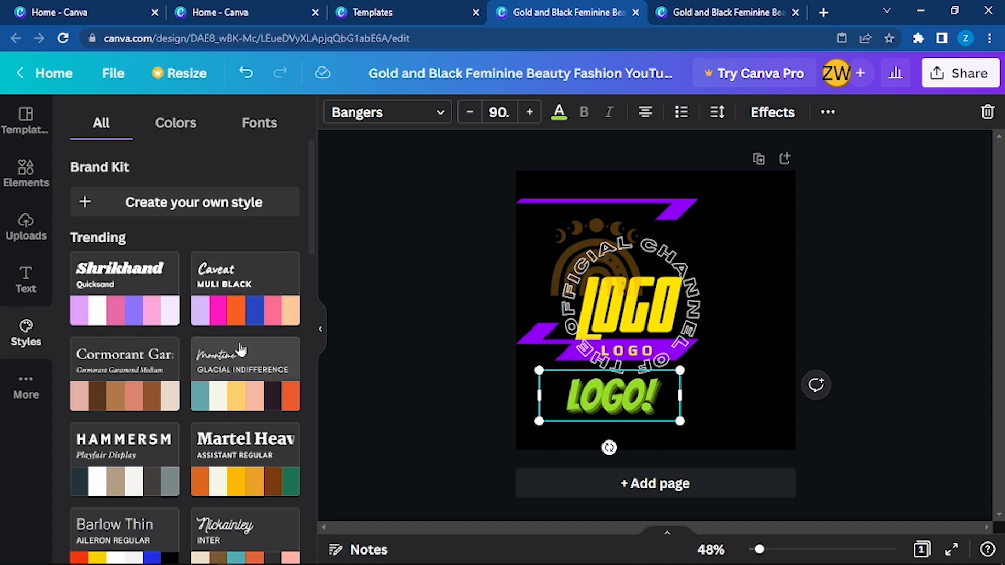
left_click(257, 303)
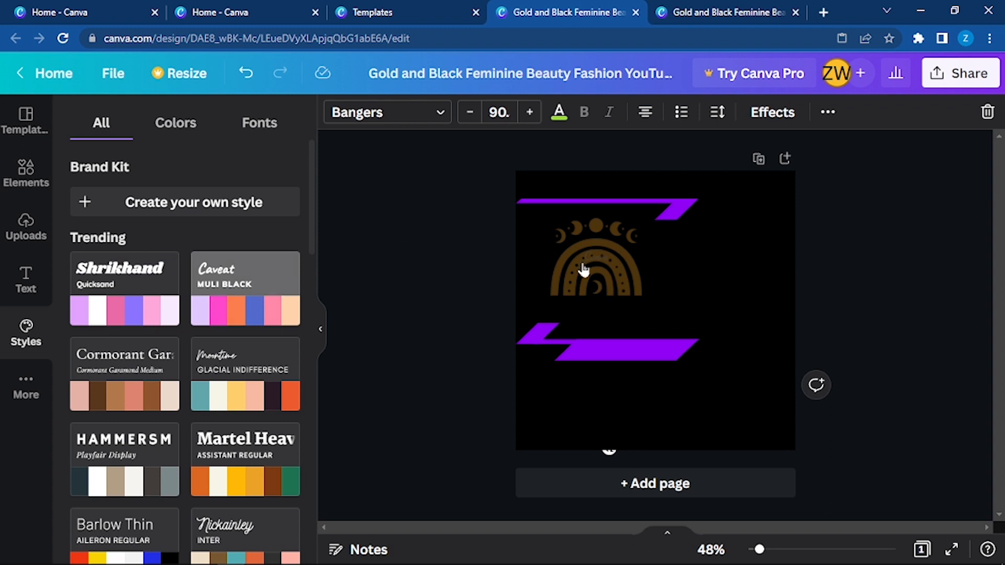
left_click(575, 322)
left_click(246, 306)
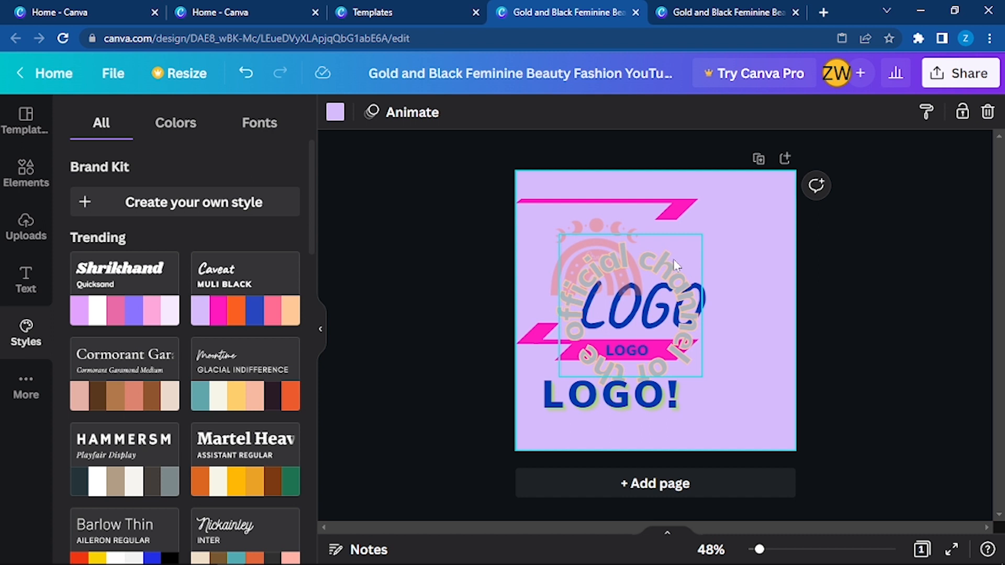
mouse_move(275, 307)
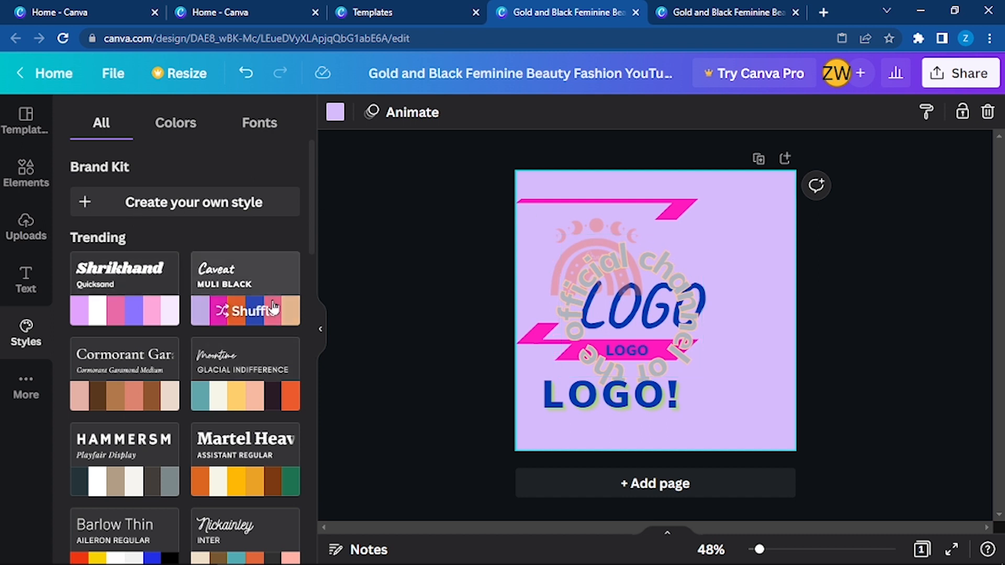
mouse_move(743, 293)
left_mouse_down()
mouse_move(750, 249)
mouse_move(747, 298)
left_mouse_up()
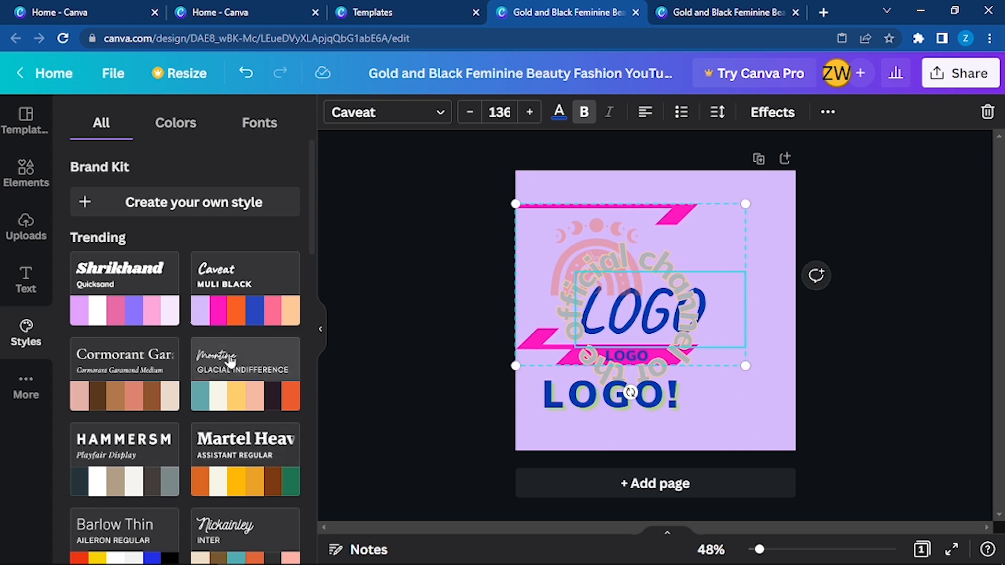
Restyle the design with Martel Heavy and Chunk Five in turn, settling on the Bodoni FLF style
left_click(275, 475)
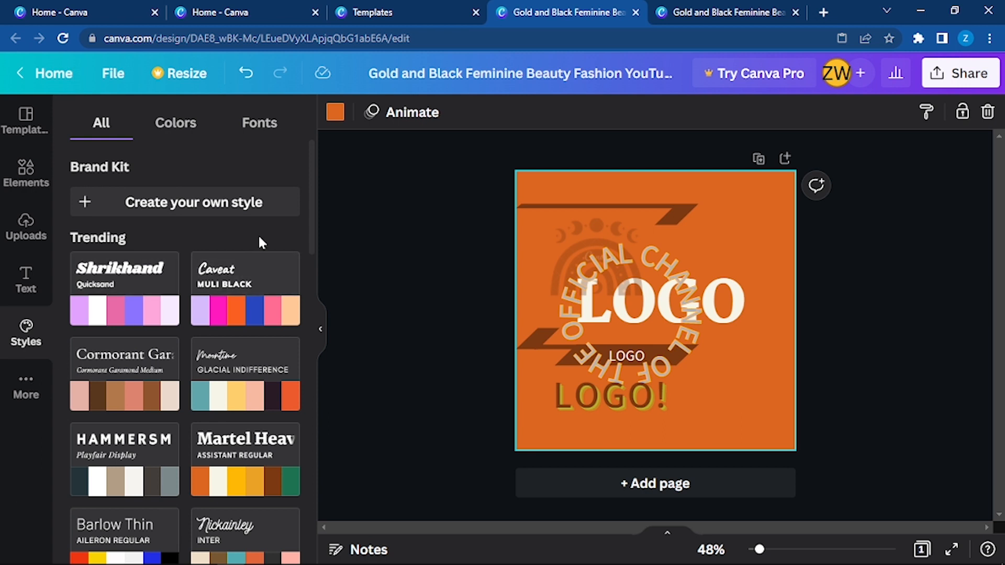
left_click_drag(312, 201, 301, 338)
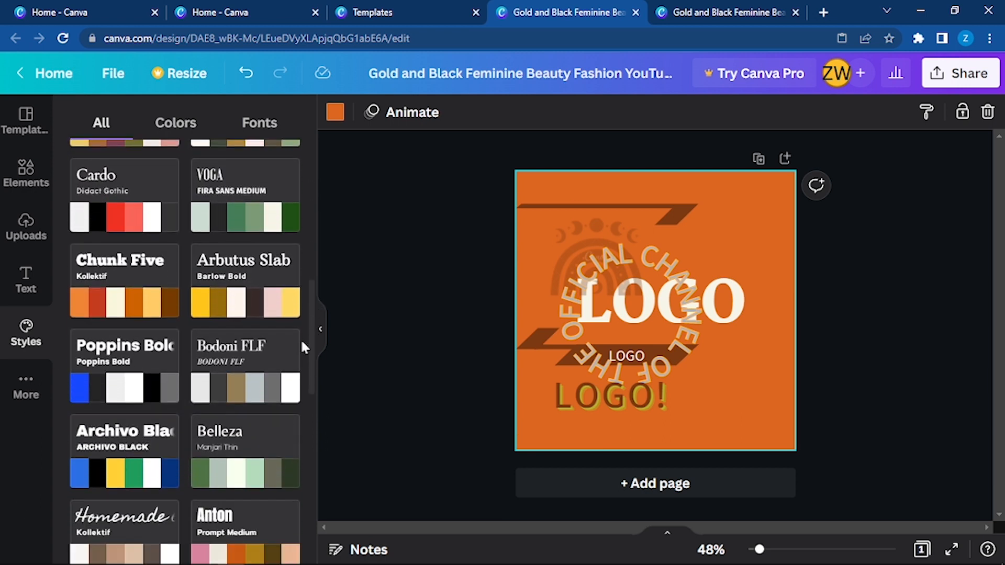
left_click(103, 283)
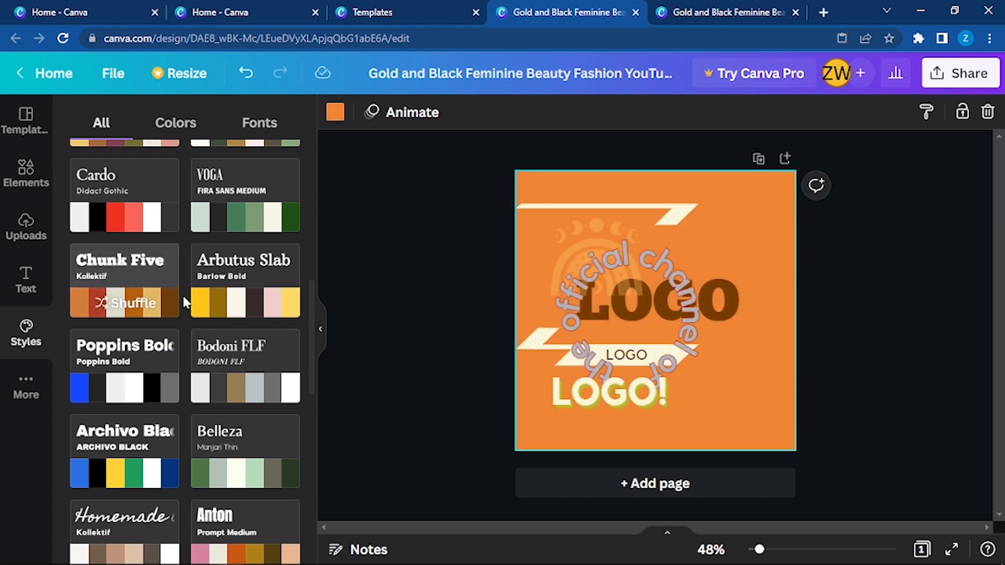
left_click(264, 391)
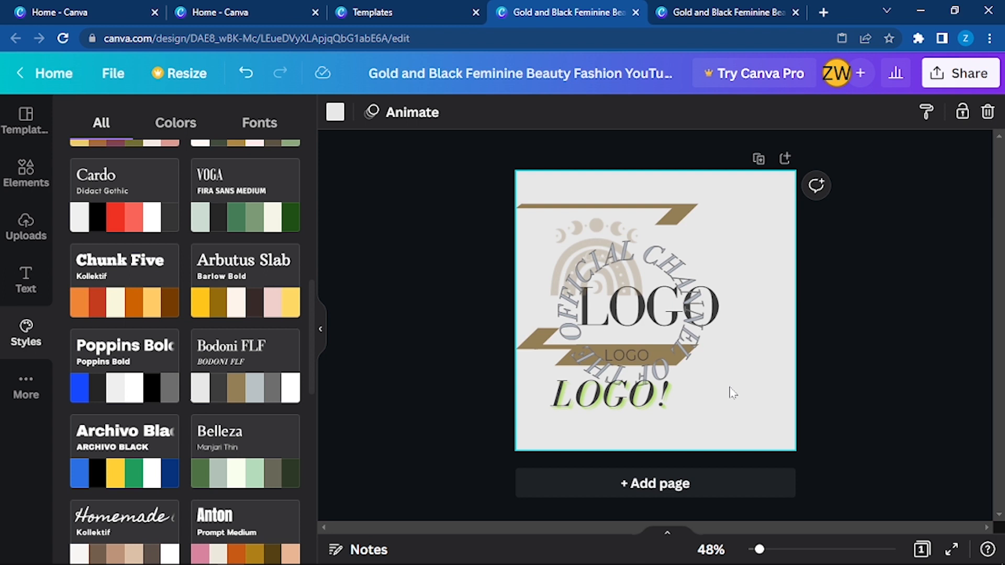
Apply the In the Loop colour palette to the design and shuffle its colours once
left_click(173, 124)
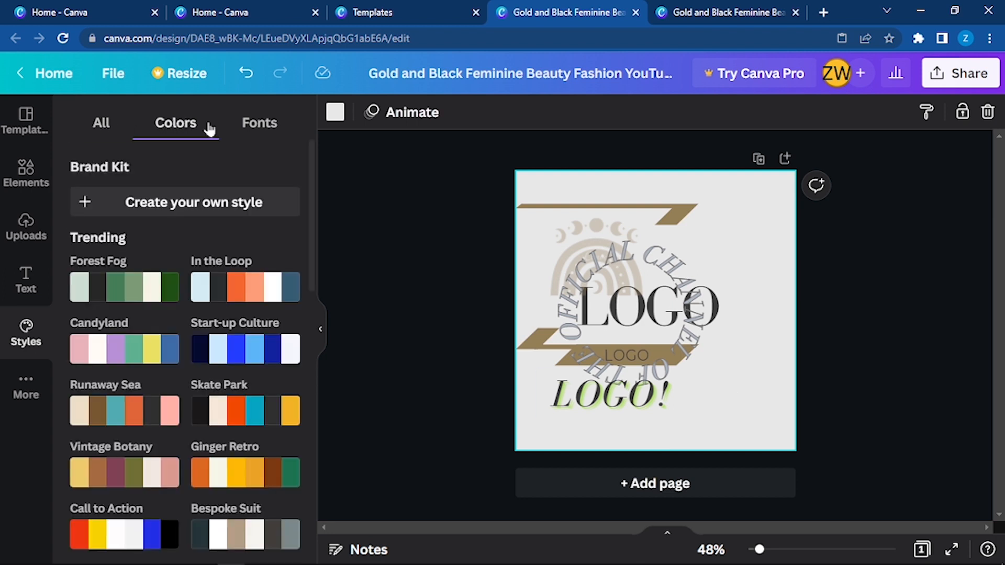
left_click(232, 129)
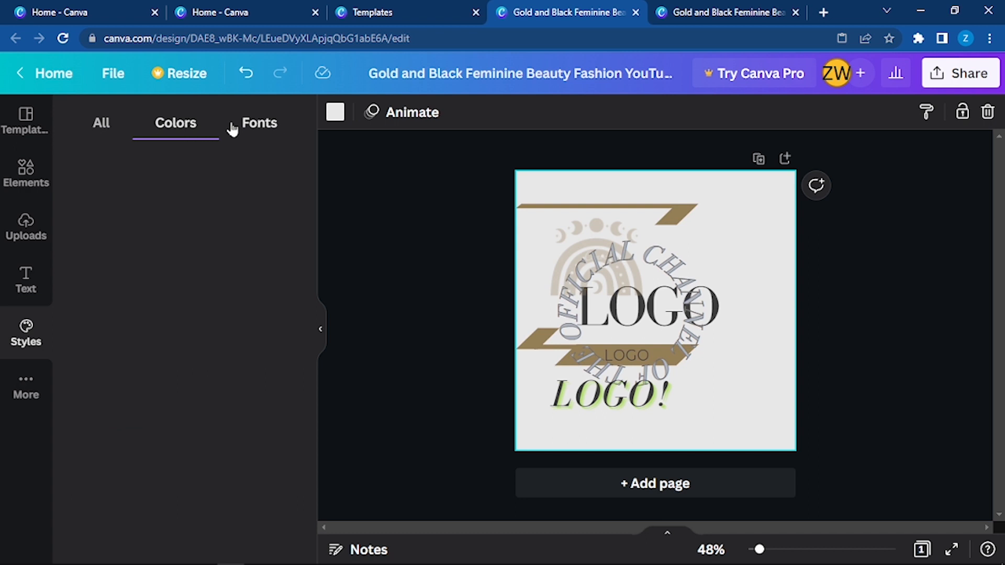
left_click(173, 125)
left_click(219, 287)
left_click(623, 326)
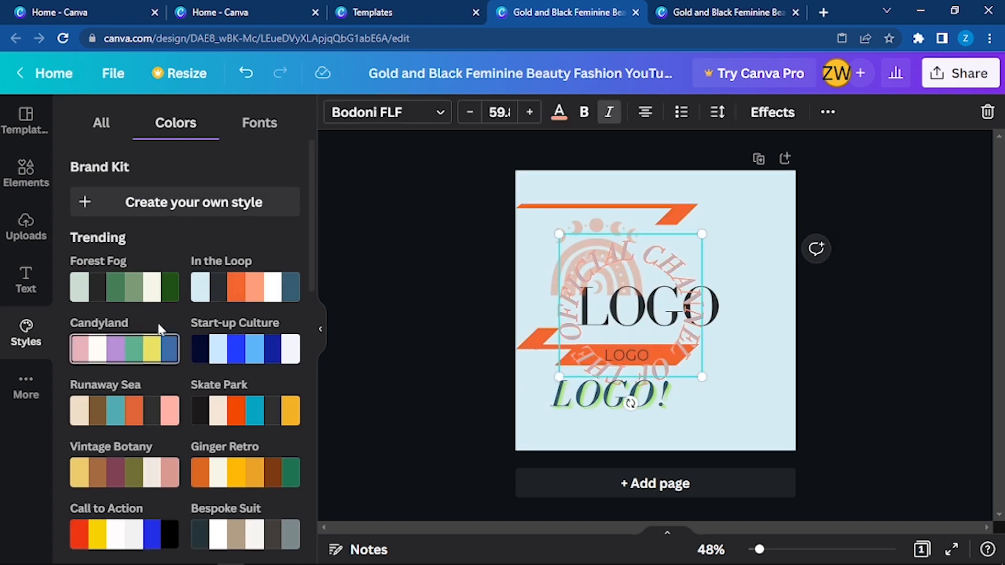
left_click(252, 291)
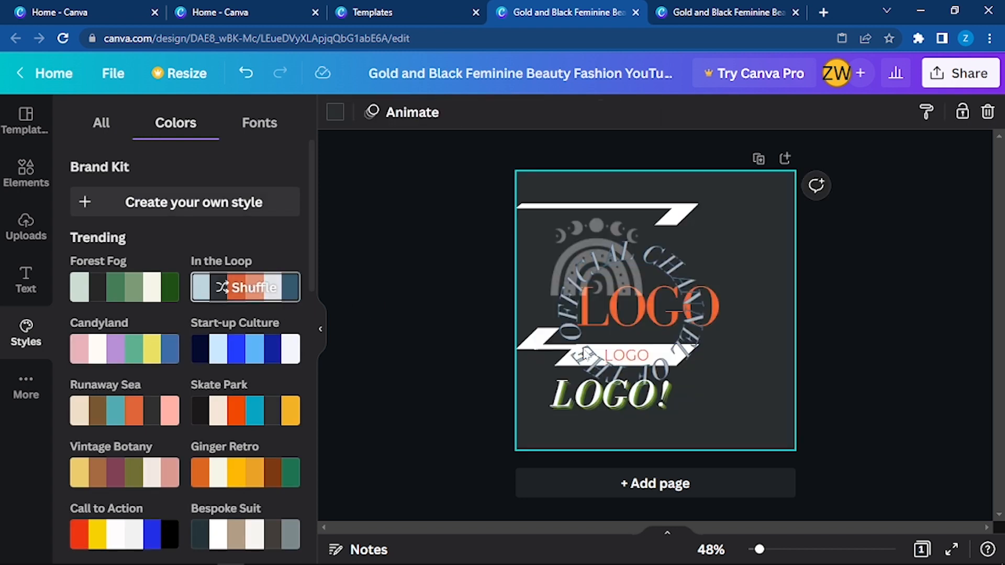
Look through the additional Canva content types, creation apps, content sources and media import integrations
left_click(26, 387)
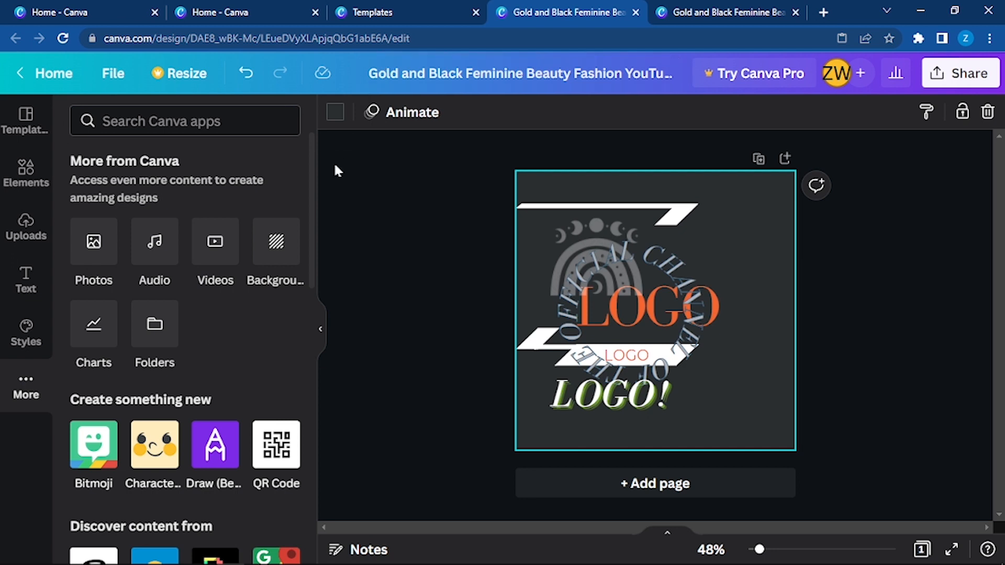
left_click_drag(314, 168, 297, 296)
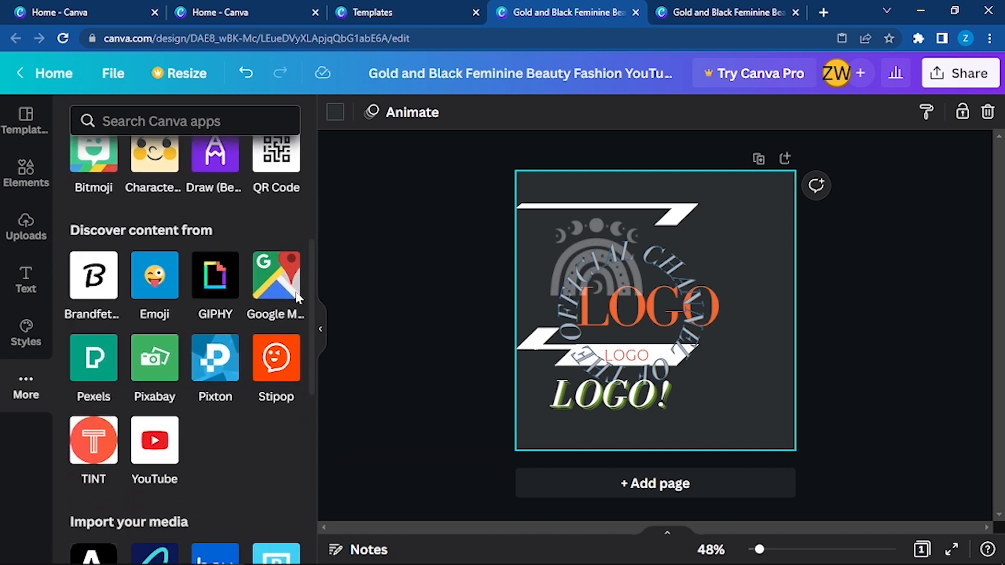
scroll(232, 450, "down", 1)
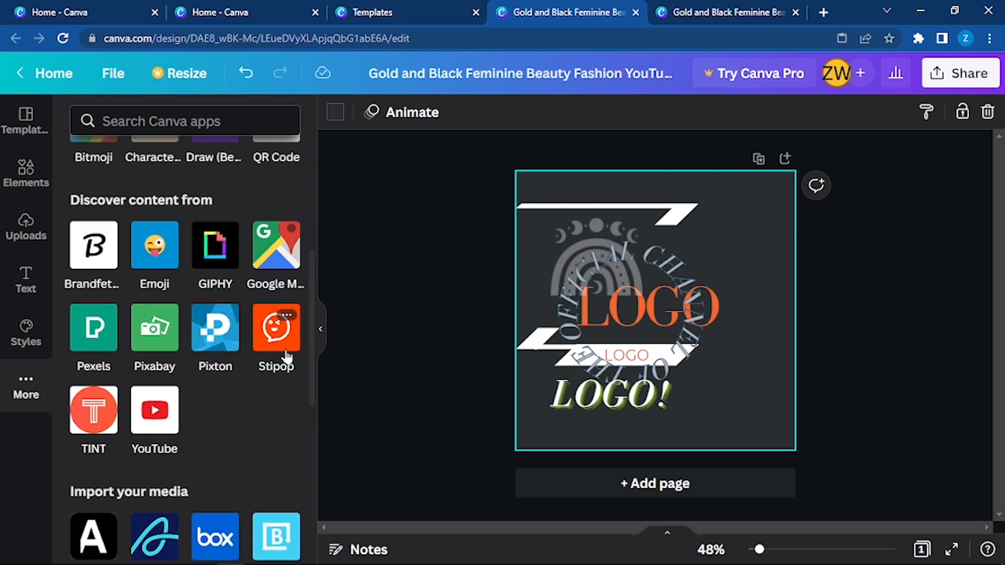
left_click_drag(312, 341, 312, 426)
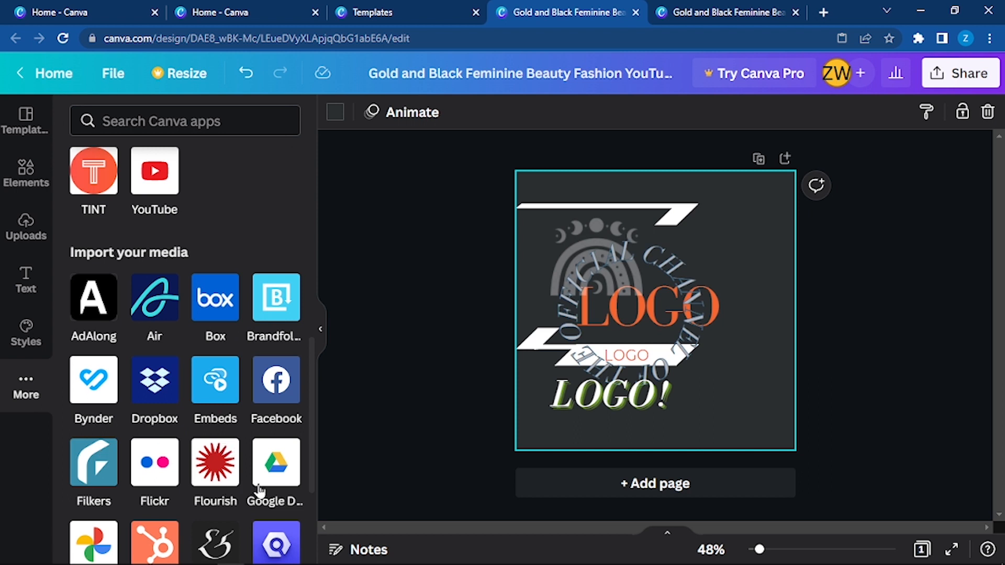
left_click_drag(313, 401, 312, 207)
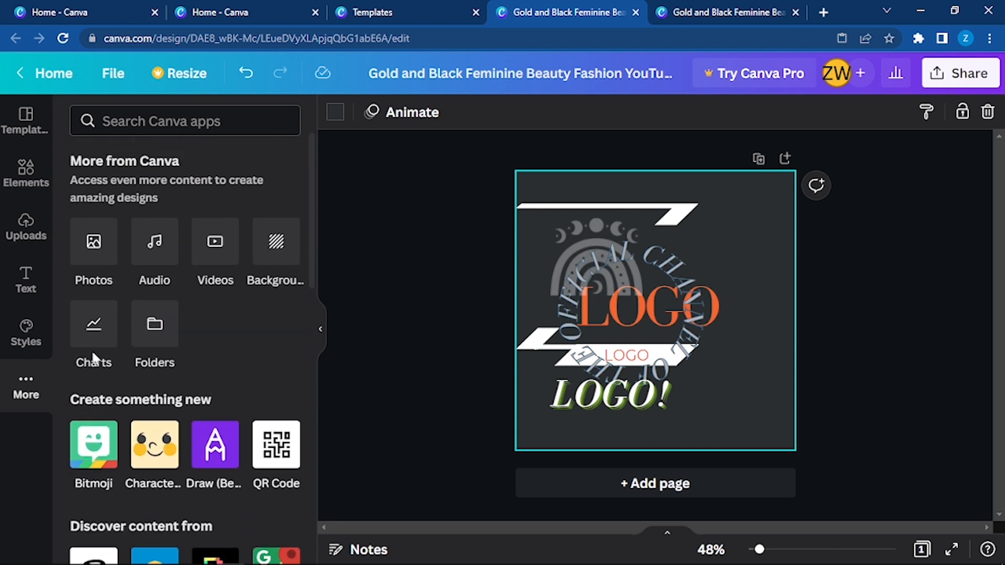
Add a plain straight line from the shape elements and place it as an underline beneath the LOGO! text
left_click(14, 175)
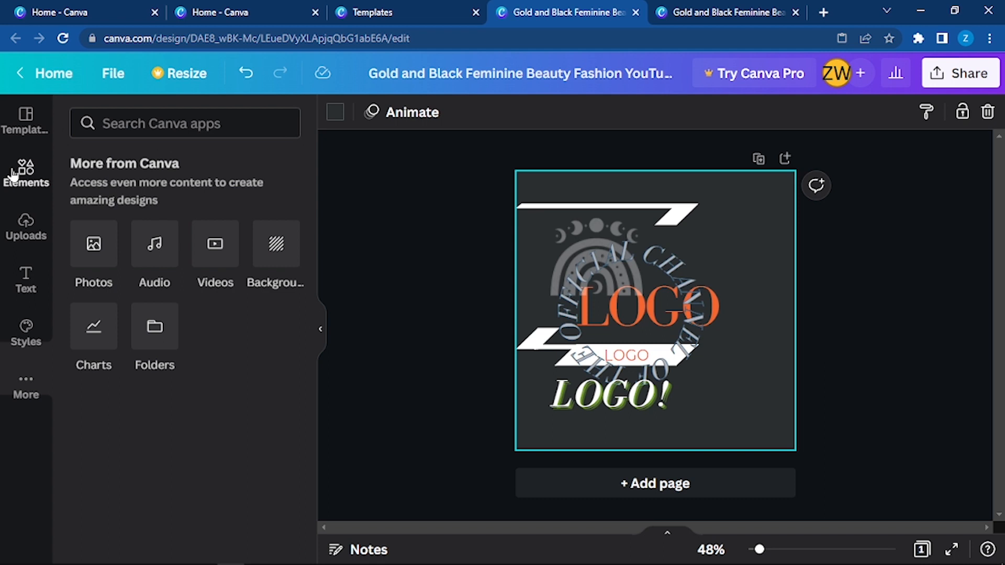
left_click(15, 174)
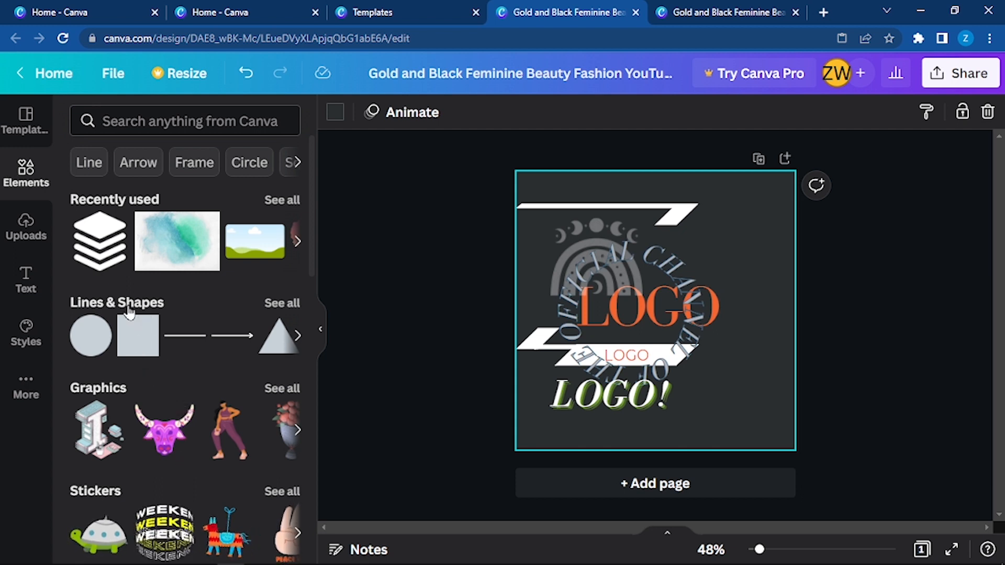
left_click(190, 342)
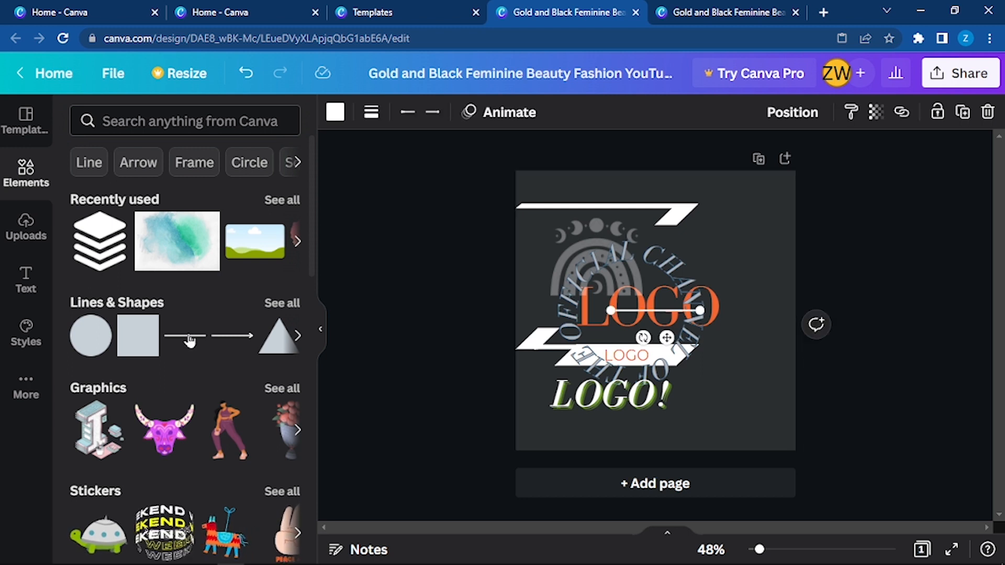
left_click_drag(658, 329, 675, 422)
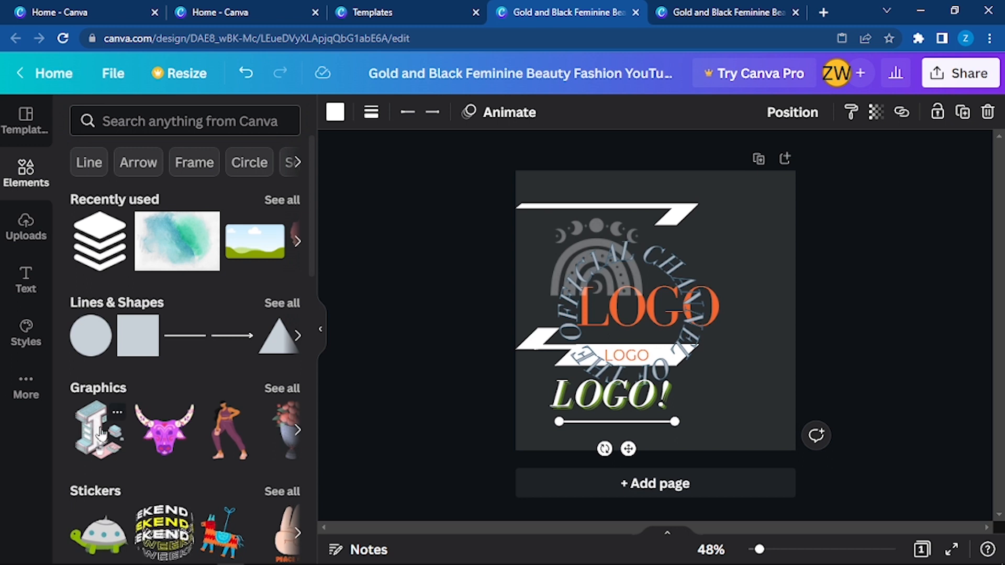
Add the isometric letter I graphic, shrink it and place it in the upper-left corner of the design
scroll(311, 230, "down", 3)
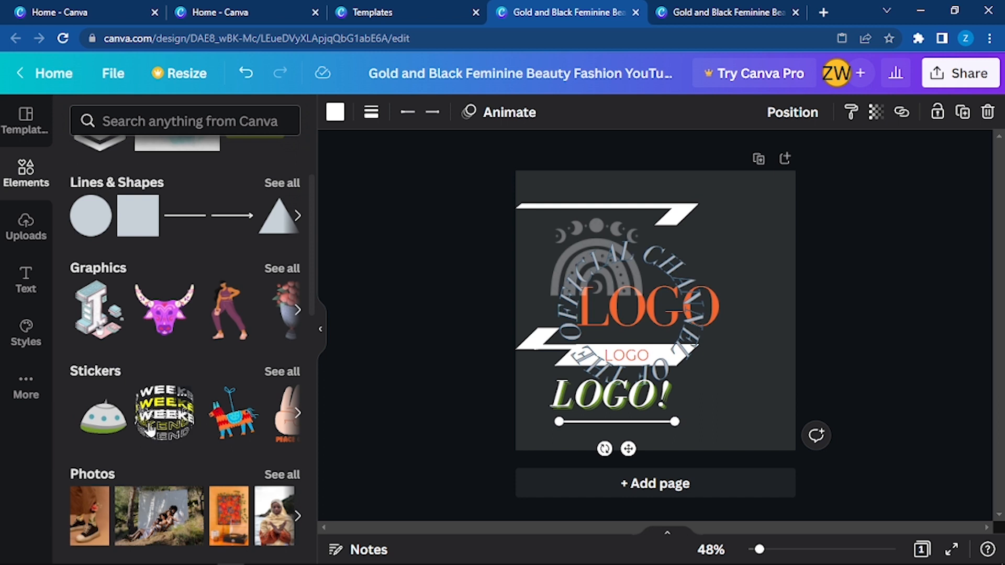
left_click(99, 309)
left_click_drag(657, 309, 752, 228)
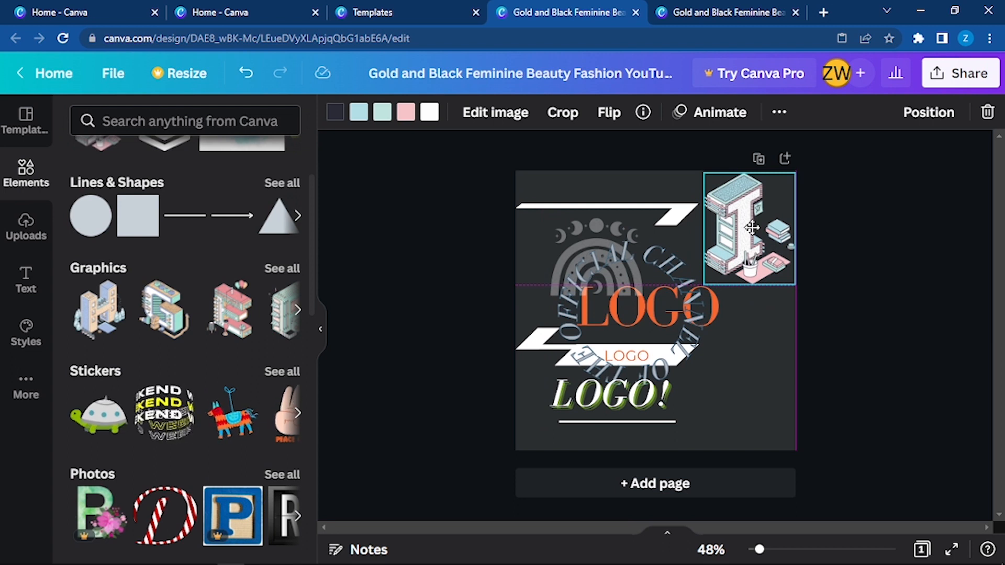
left_click_drag(795, 284, 749, 245)
left_click_drag(720, 205, 559, 227)
left_click_drag(594, 256, 542, 191)
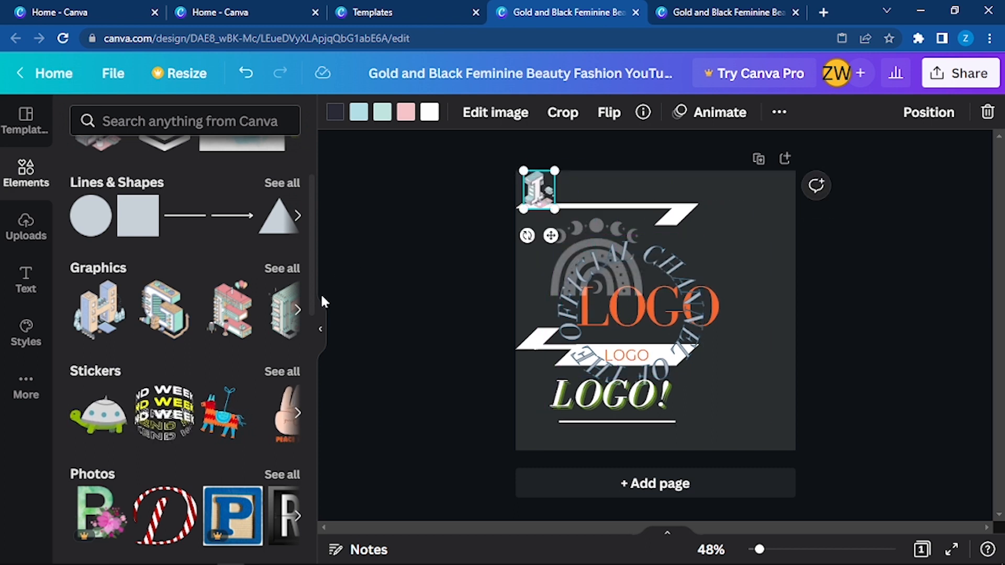
Browse further isometric letter graphics in the same style
left_click(299, 310)
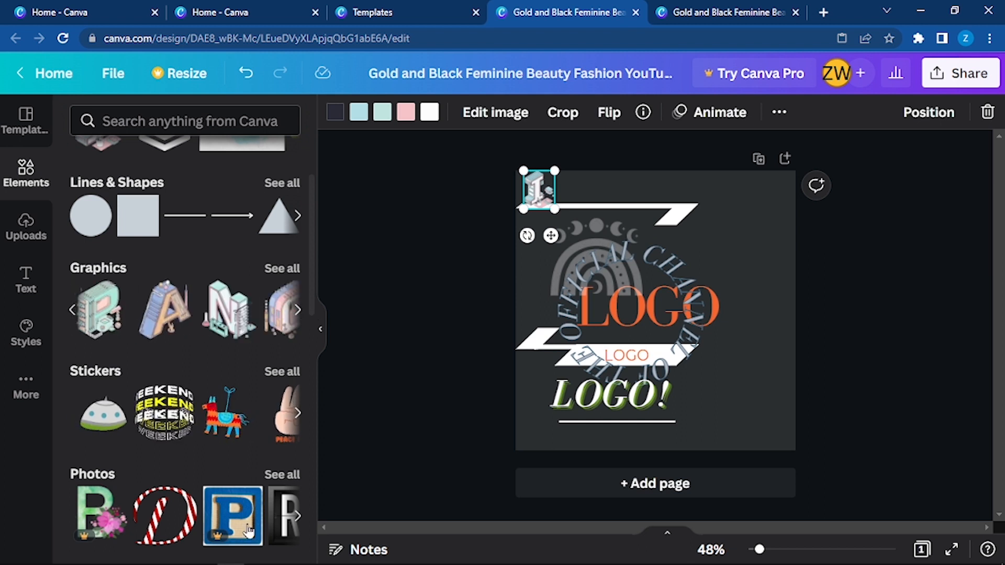